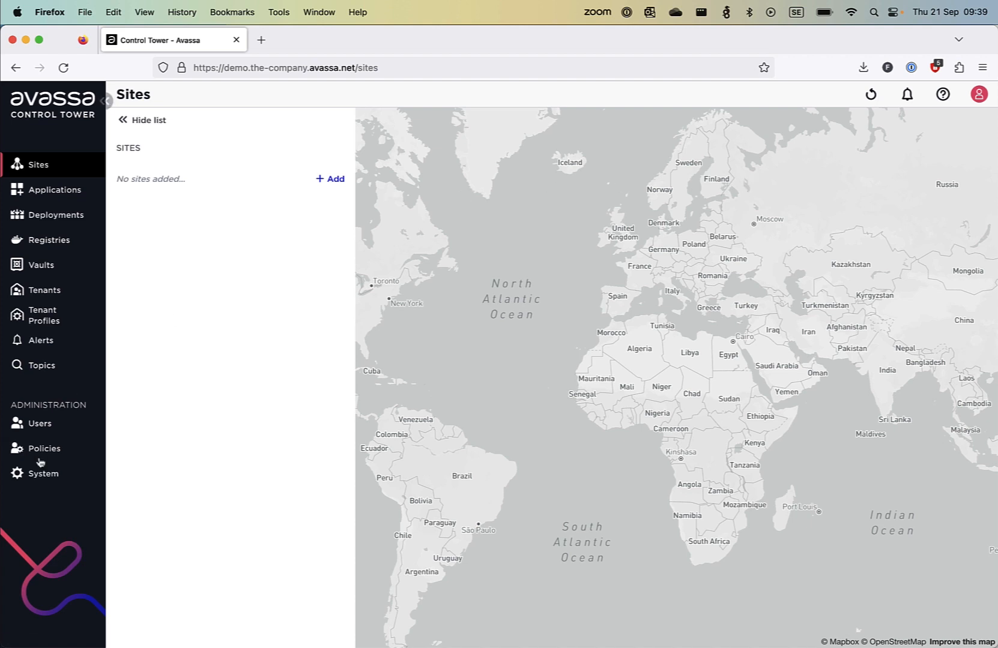
Enable unclaimed for unknown host-ids in the system's Call home server settings and confirm the update.
{"action": "left_click", "coordinate": [37, 480]}
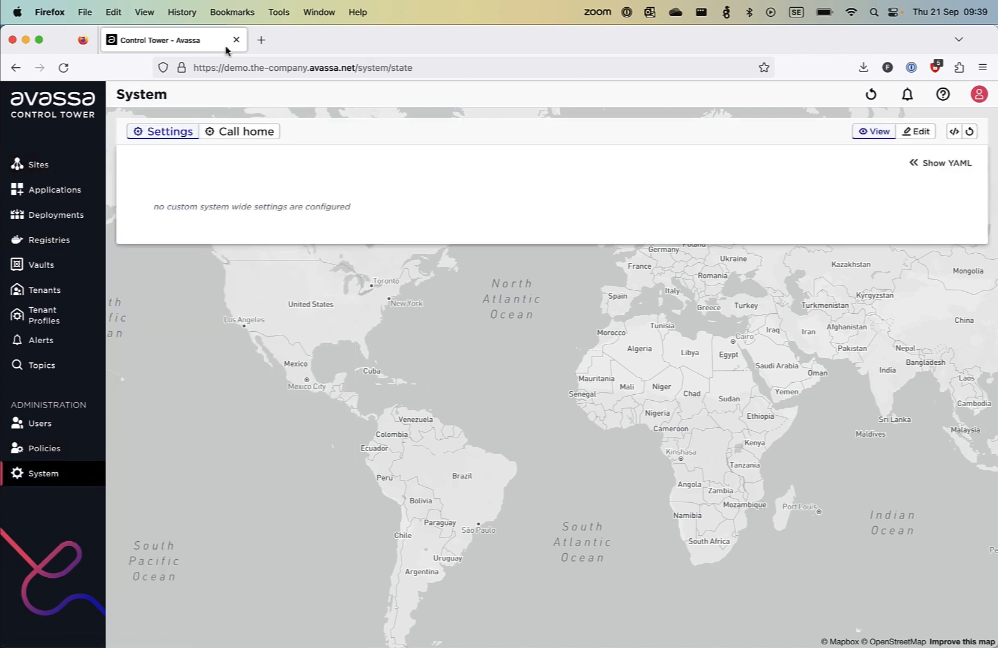
{"action": "left_click", "coordinate": [225, 133]}
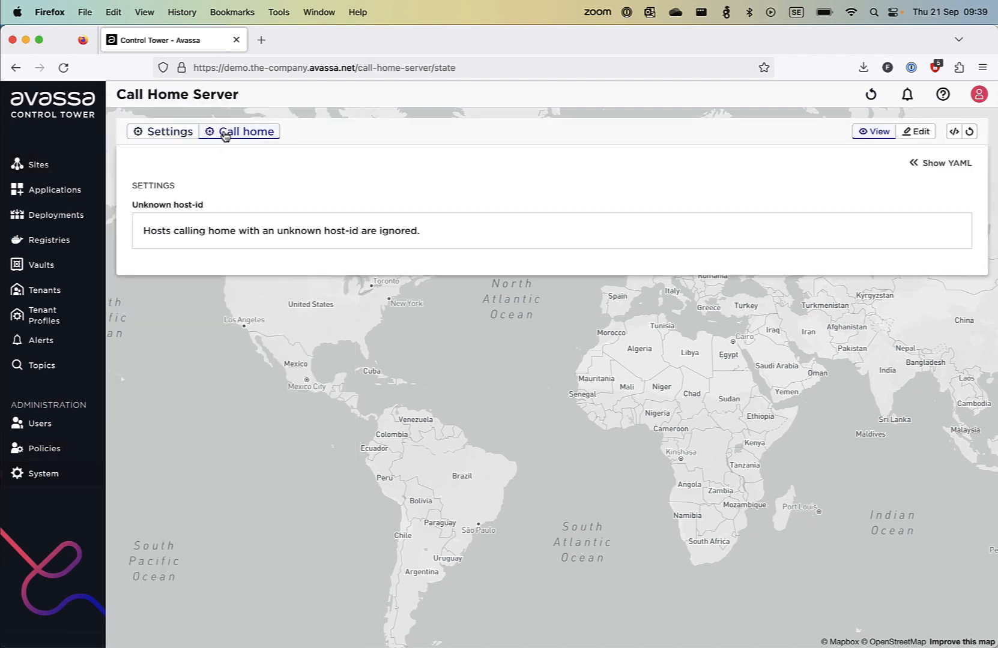
{"action": "left_click", "coordinate": [915, 132]}
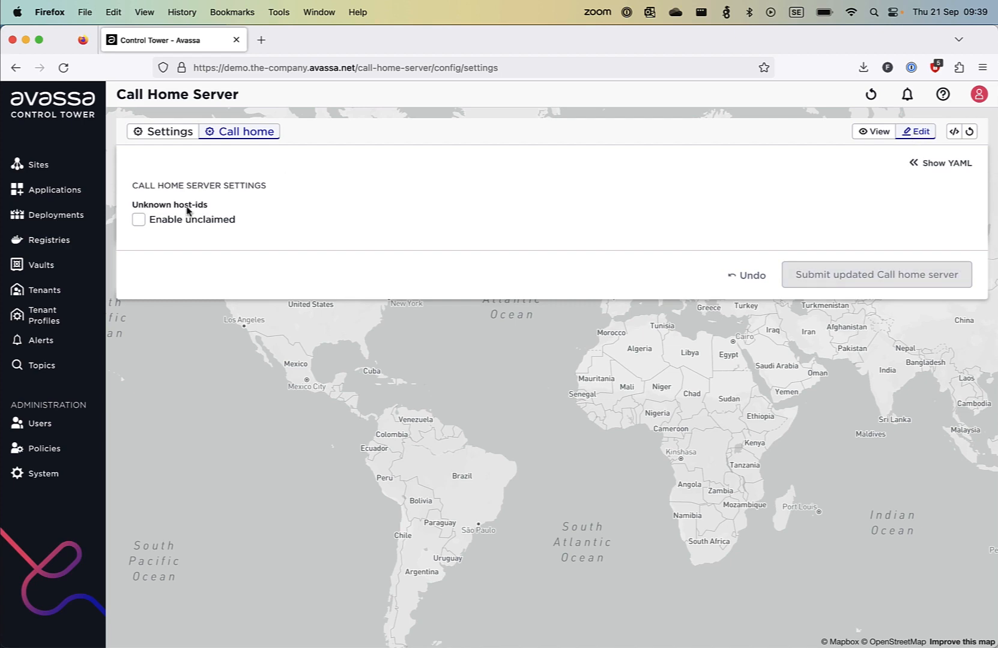
{"action": "left_click", "coordinate": [139, 220]}
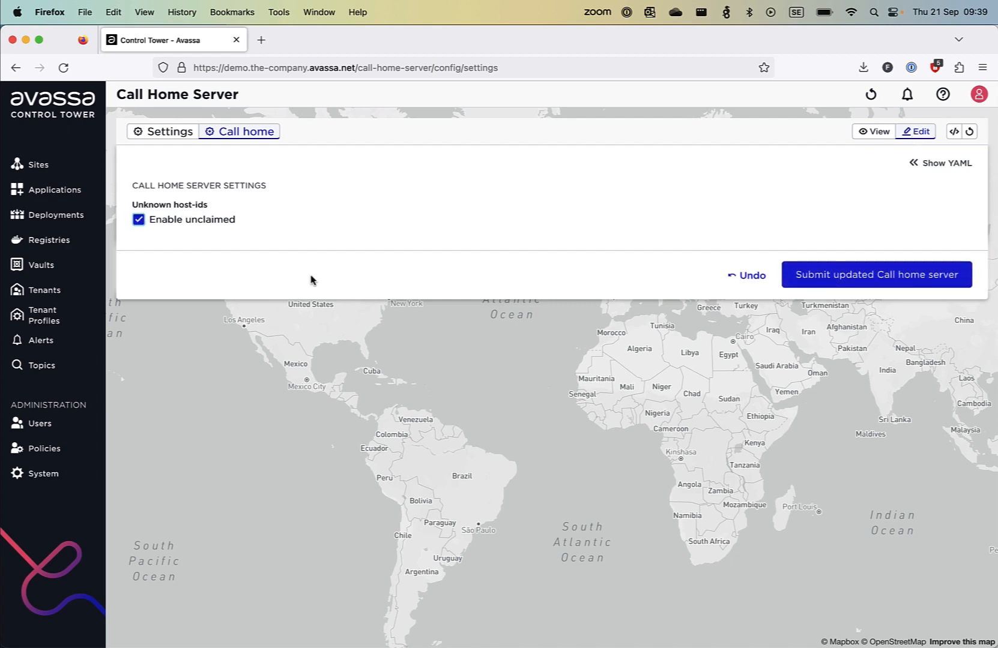
{"action": "left_click", "coordinate": [820, 278]}
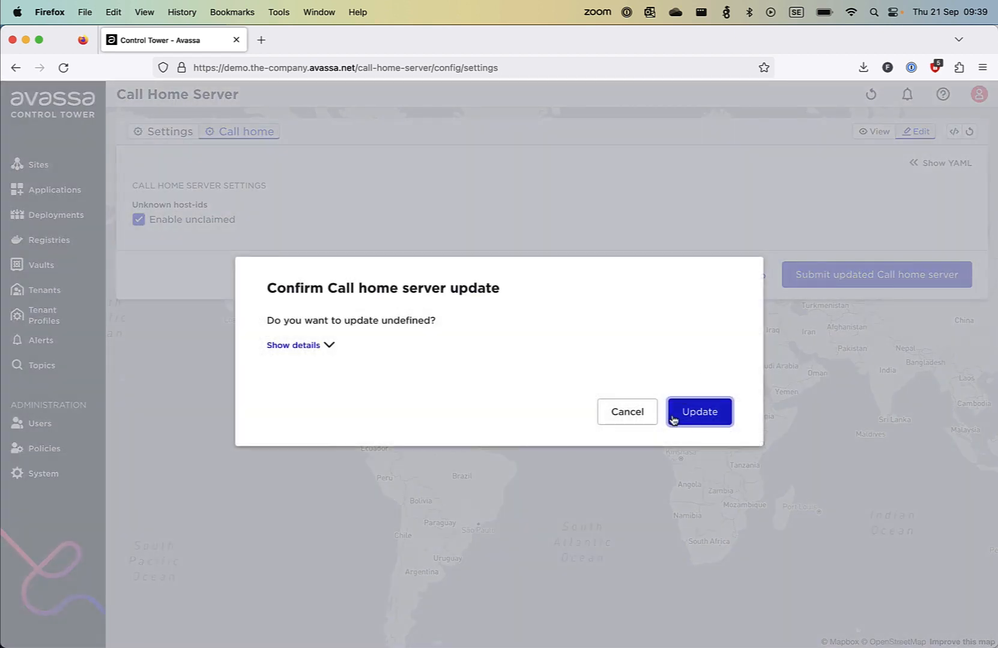
{"action": "left_click", "coordinate": [674, 420]}
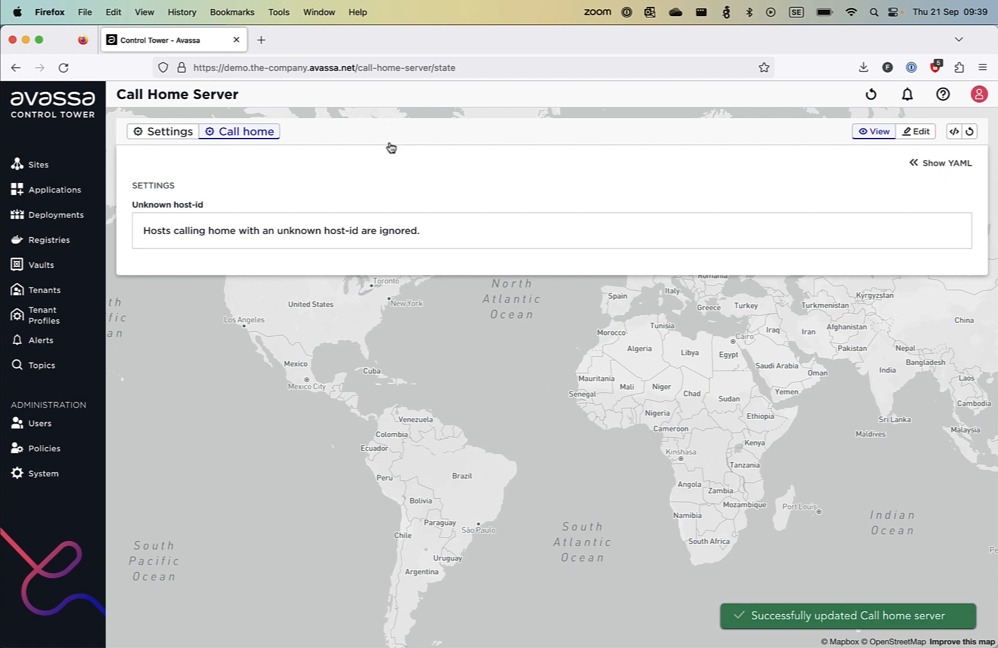
{"action": "left_click", "coordinate": [153, 135]}
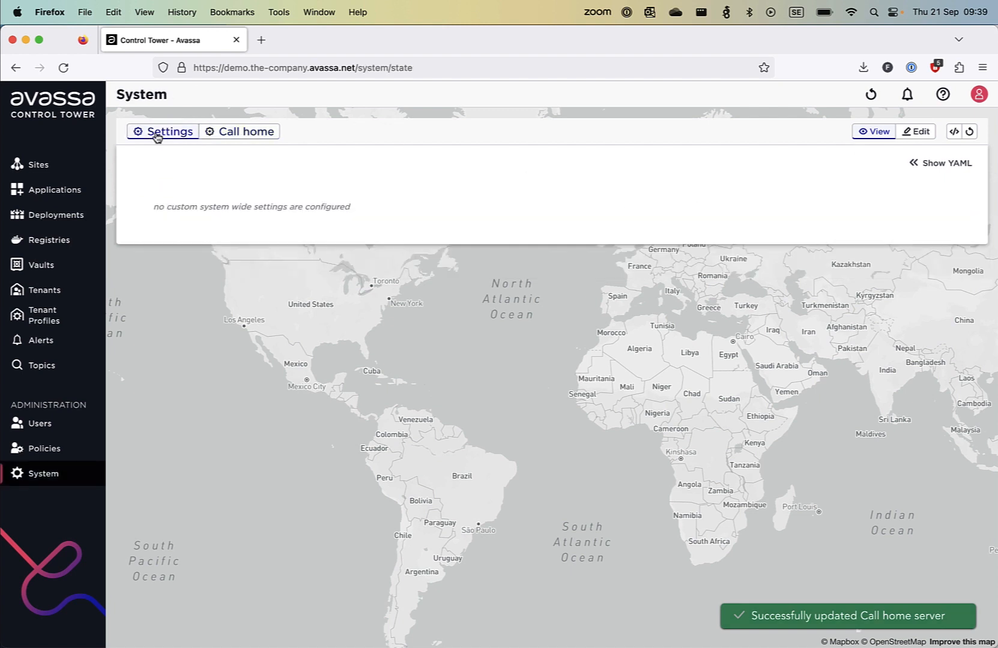
Return to Sites and copy the Install Edge Enforcer command from the account's resources.
{"action": "left_click", "coordinate": [57, 168]}
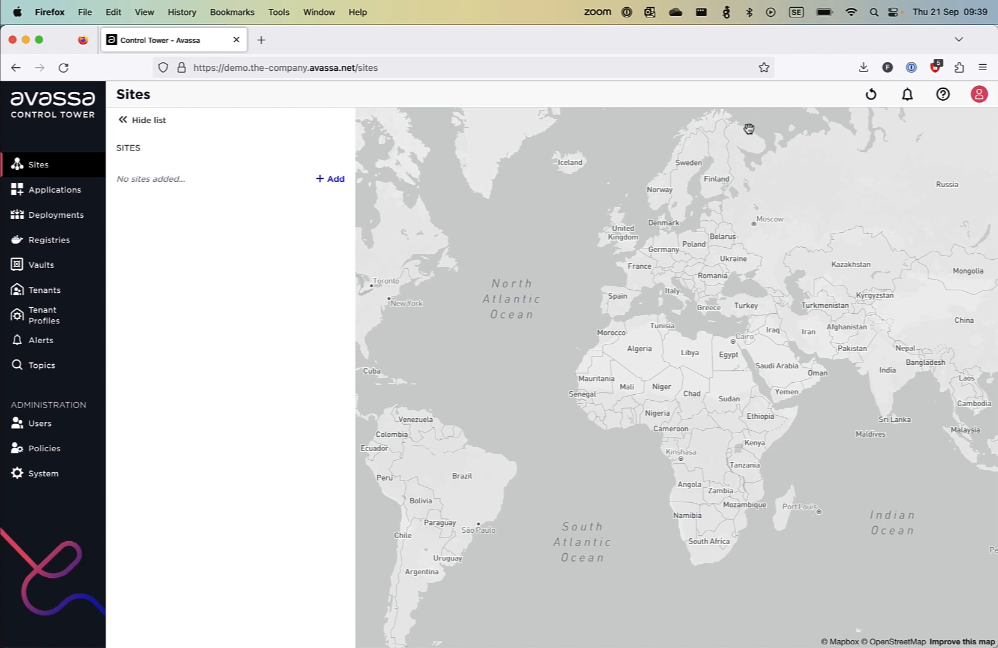
{"action": "left_click", "coordinate": [979, 96]}
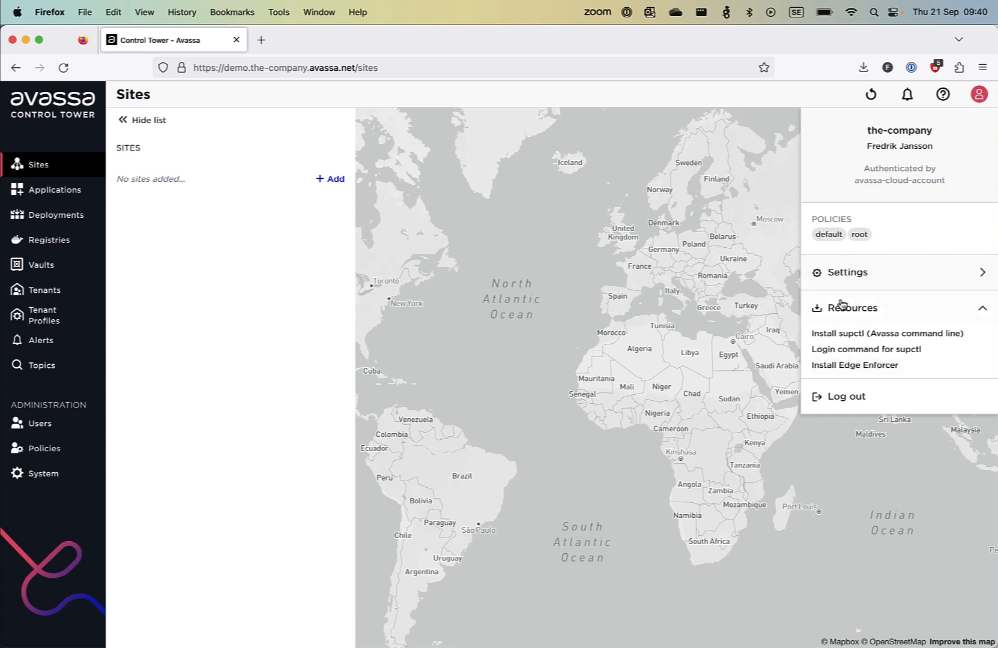
{"action": "left_click", "coordinate": [844, 368]}
{"action": "left_click", "coordinate": [646, 403]}
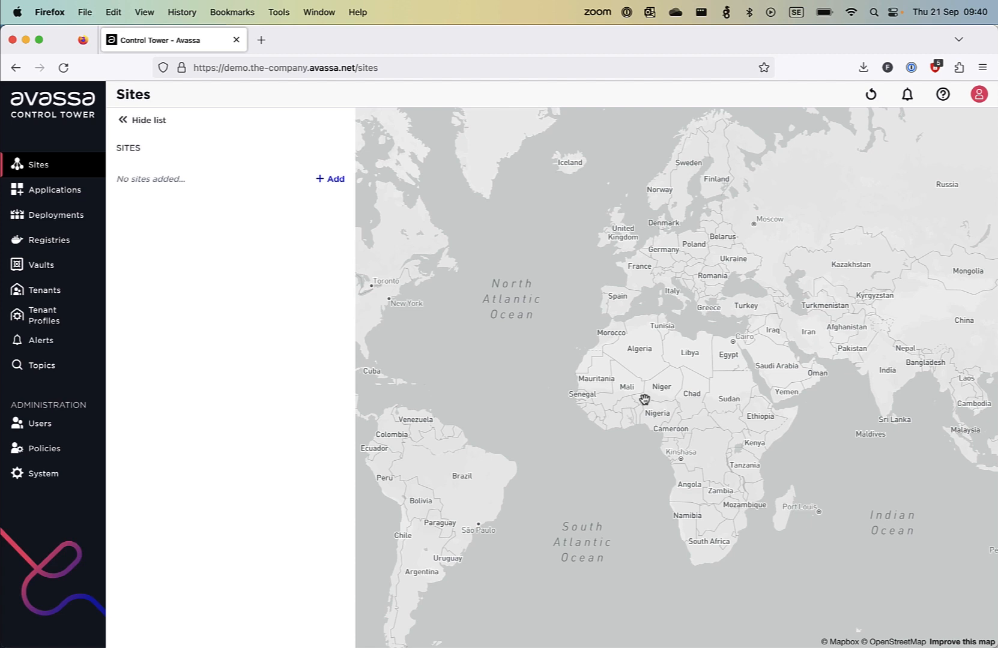
{"action": "key", "text": "super+Tab"}
{"action": "key", "text": "super+Tab"}
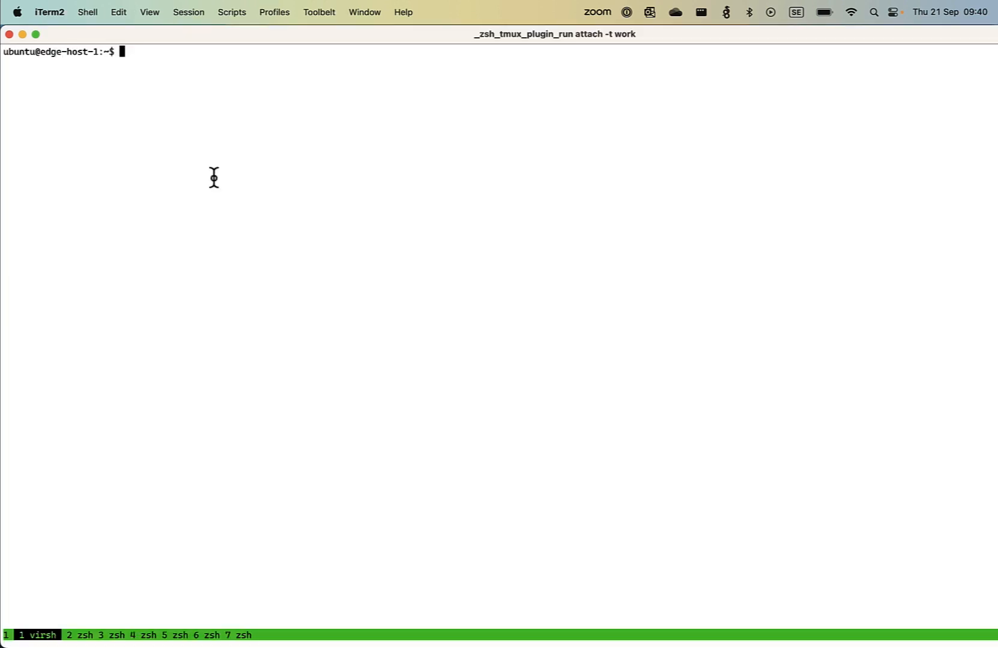
{"action": "key", "text": "super+v"}
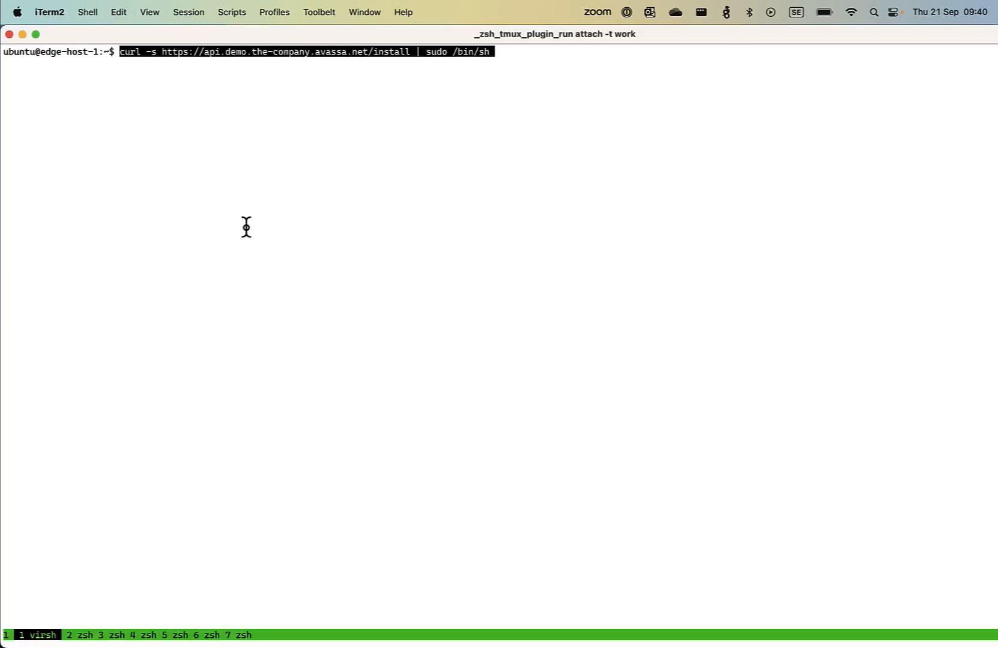
{"action": "key", "text": "Return"}
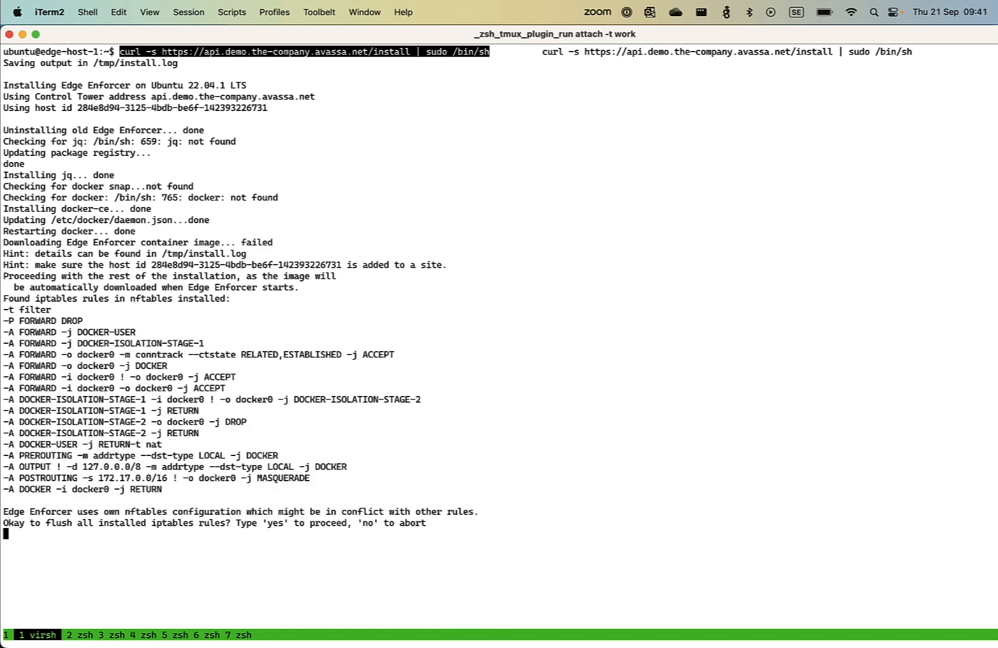
Answer yes on edge-host-1 to flushing the iptables rules and to proceeding with the empty volumes directory.
{"action": "type", "text": "yes"}
{"action": "key", "text": "Return"}
{"action": "type", "text": "yes"}
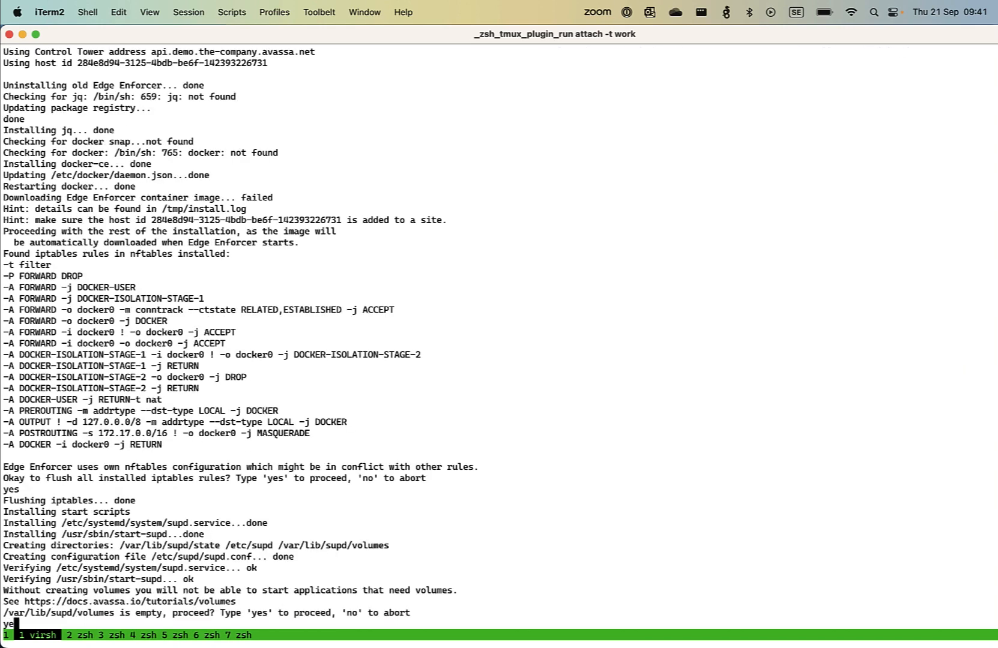
{"action": "key", "text": "Return"}
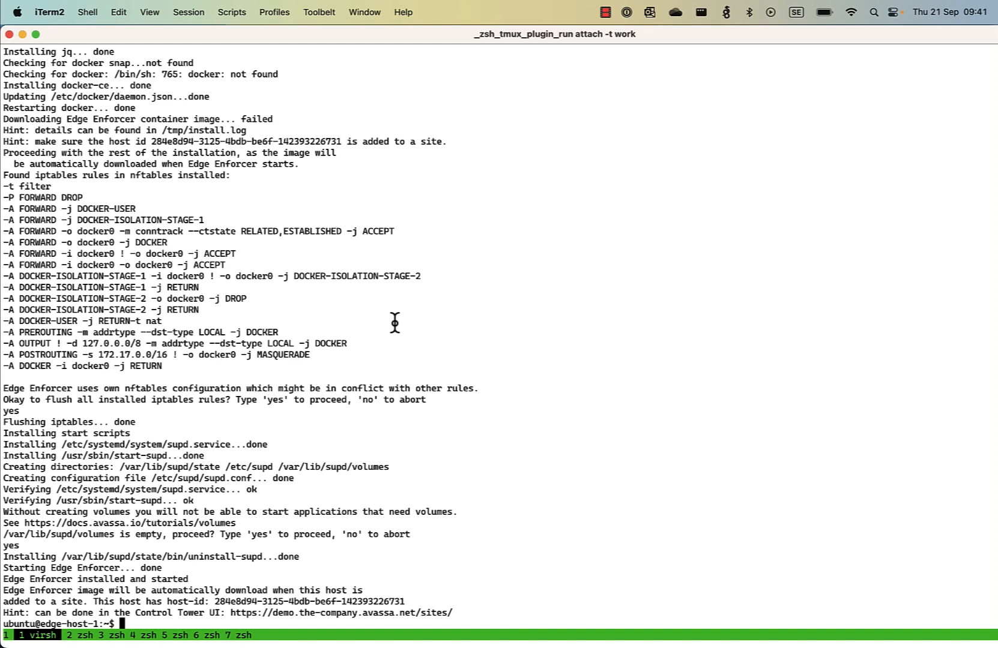
Switch to Firefox, refresh the Sites page and view the unclaimed hosts.
{"action": "key", "text": "super+Tab"}
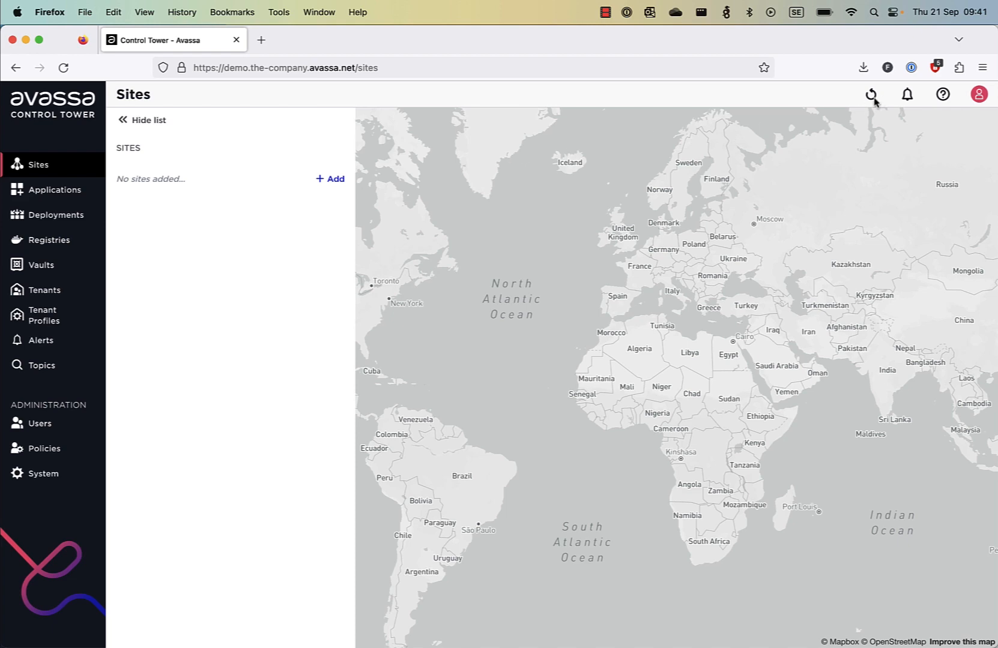
{"action": "left_click", "coordinate": [872, 98]}
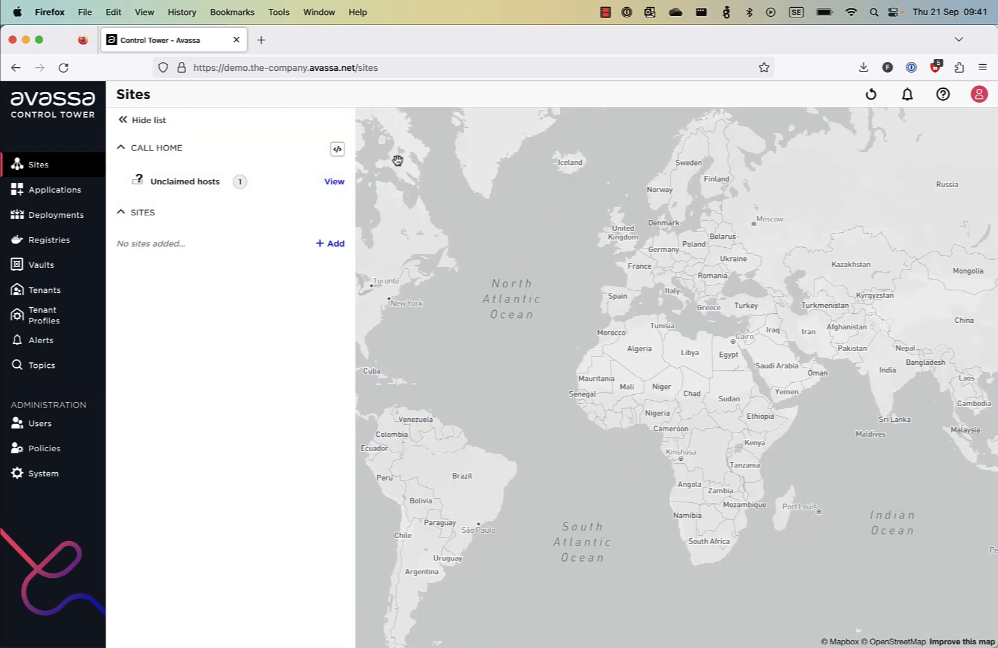
{"action": "left_click", "coordinate": [335, 182]}
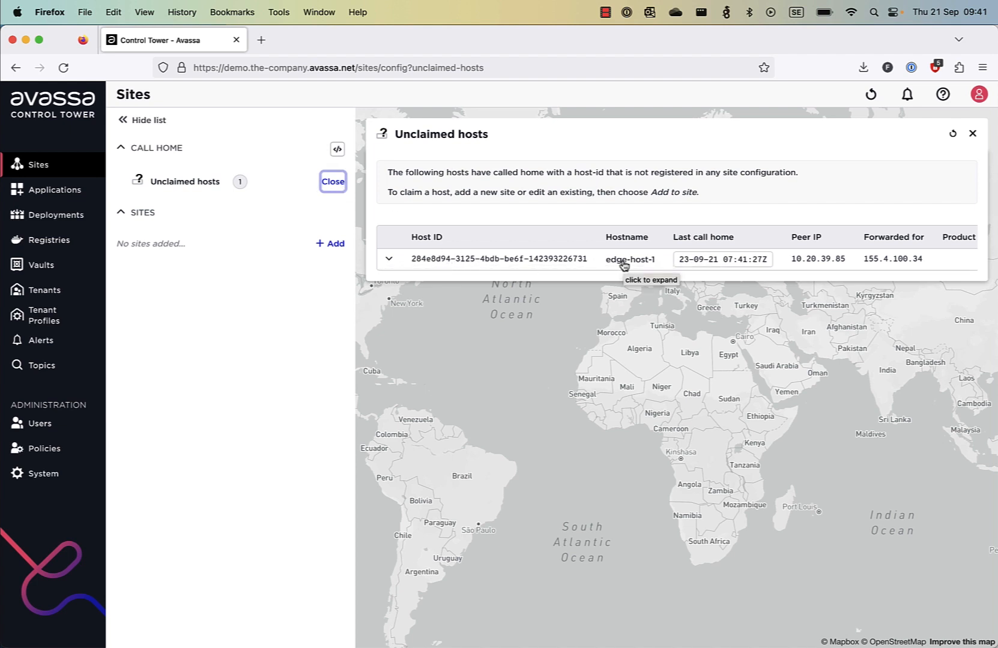
Switch to iTerm2, show all host panes and answer yes to both Edge Enforcer installation questions on edge-host-2.
{"action": "key", "text": "super+Tab"}
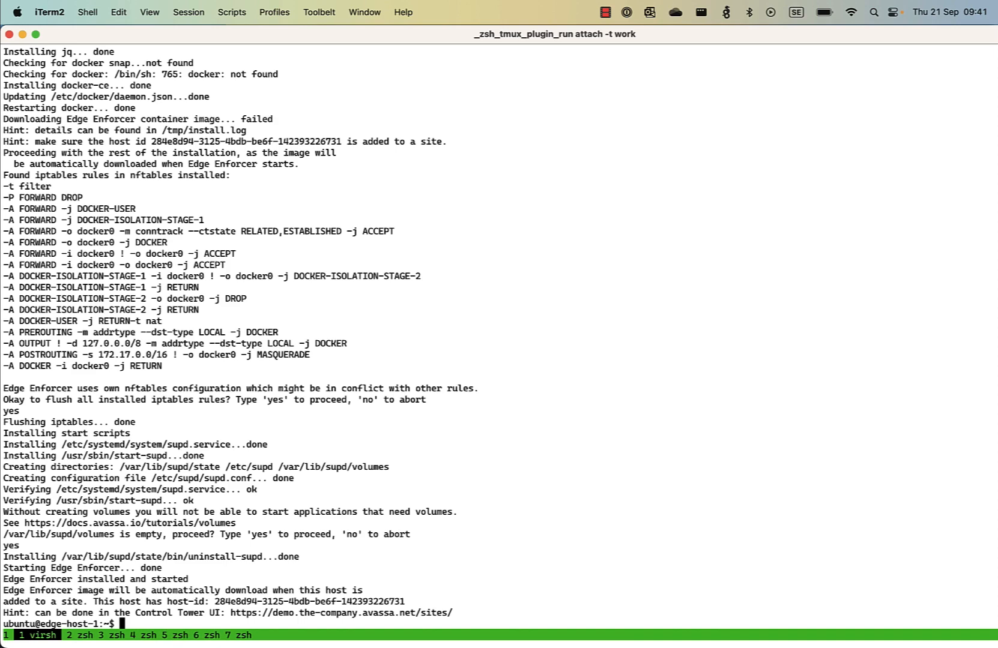
{"action": "key", "text": "ctrl+b"}
{"action": "key", "text": "z"}
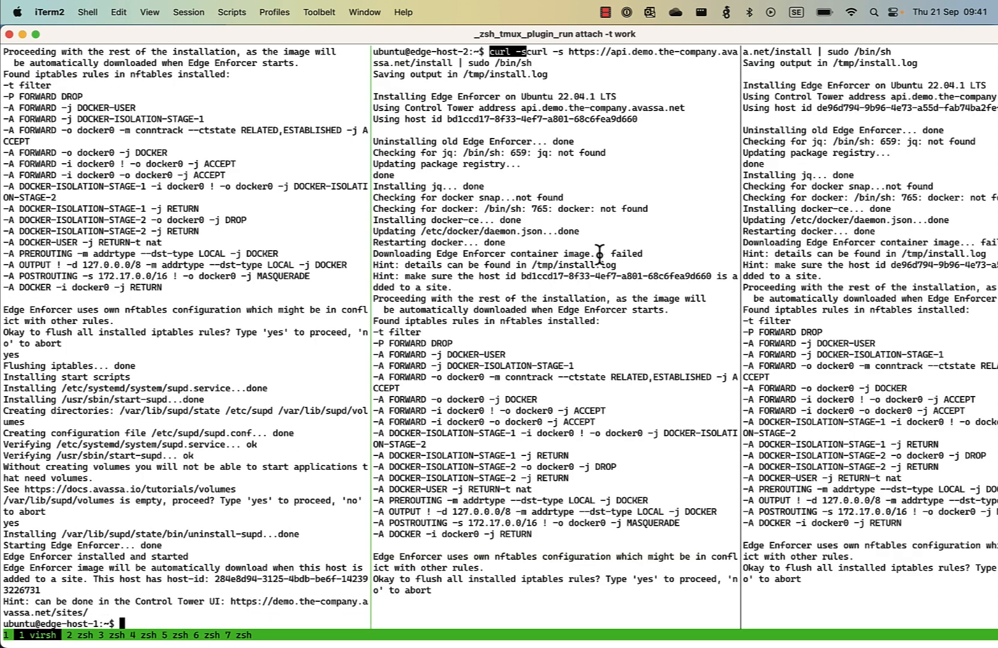
{"action": "left_click", "coordinate": [518, 491]}
{"action": "type", "text": "yes"}
{"action": "key", "text": "Return"}
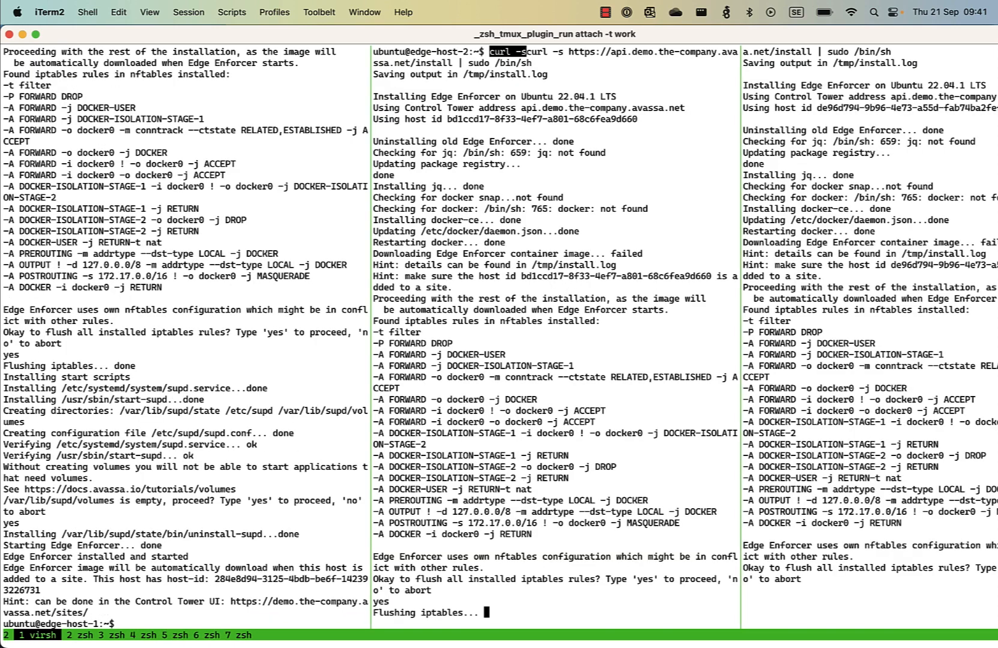
{"action": "type", "text": "yes"}
{"action": "key", "text": "Return"}
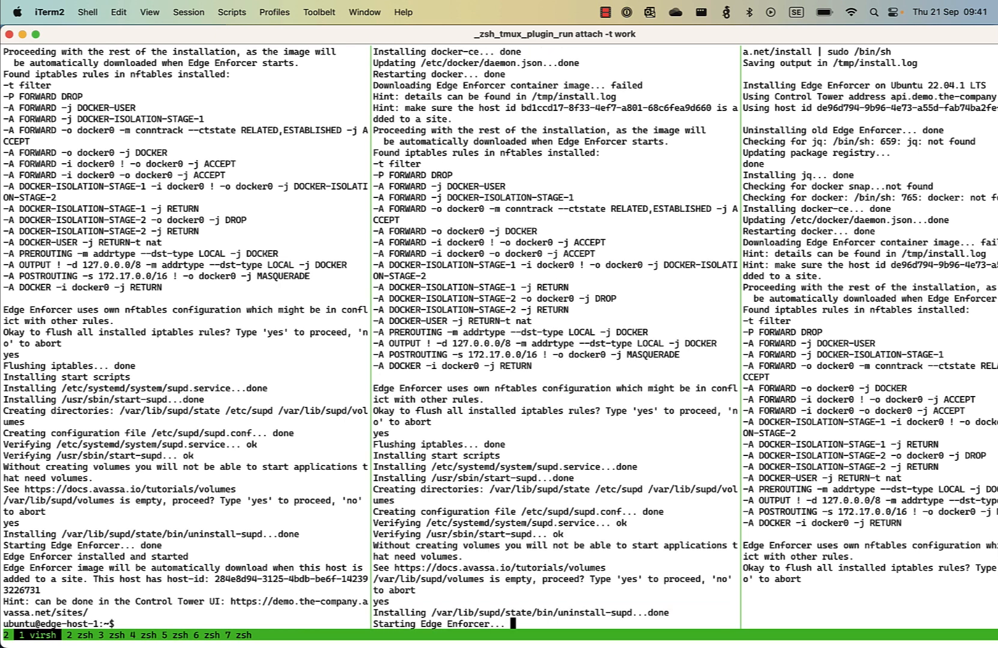
Answer yes to the iptables flush and the empty volumes directory on edge-host-3 to complete its Edge Enforcer installation.
{"action": "left_click", "coordinate": [798, 545]}
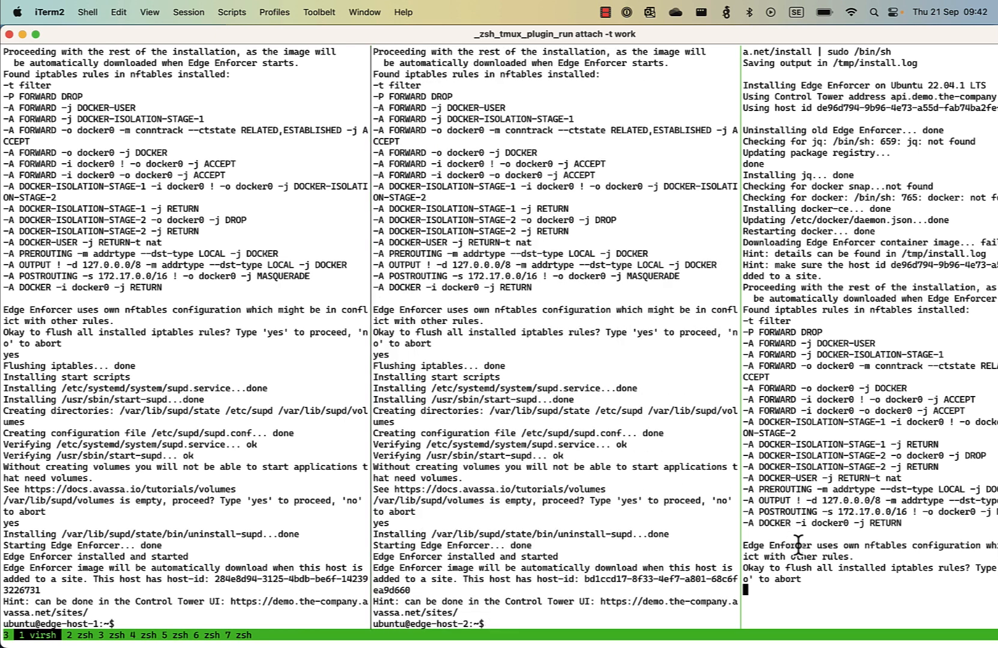
{"action": "type", "text": "yes"}
{"action": "key", "text": "Return"}
{"action": "type", "text": "yes"}
{"action": "key", "text": "Return"}
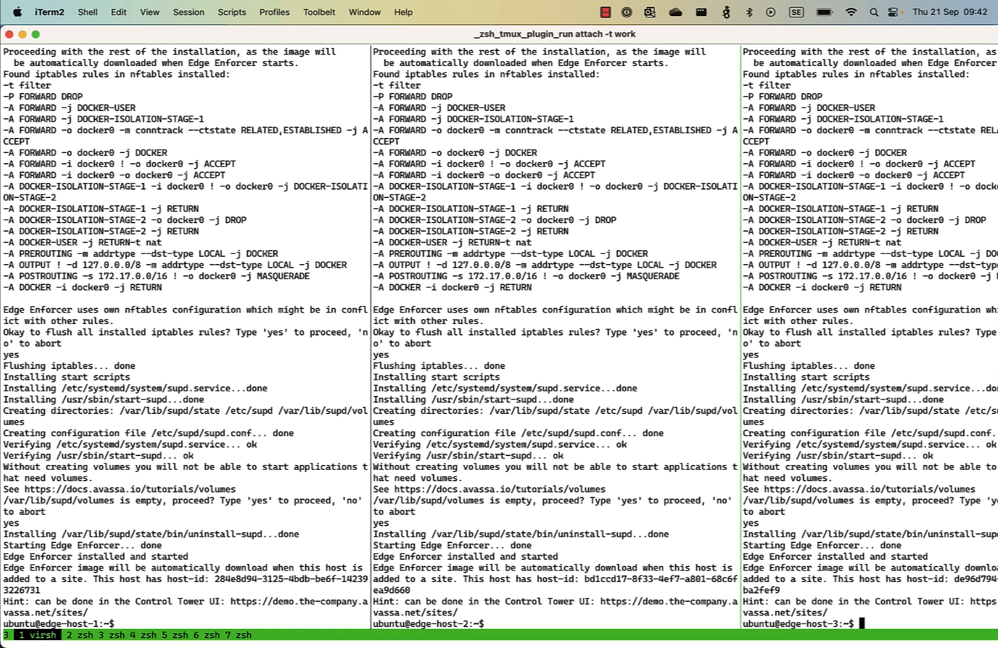
Switch to Firefox, refresh the unclaimed hosts list and compare its host IDs with those in the iTerm2 installation output.
{"action": "key", "text": "super+Tab"}
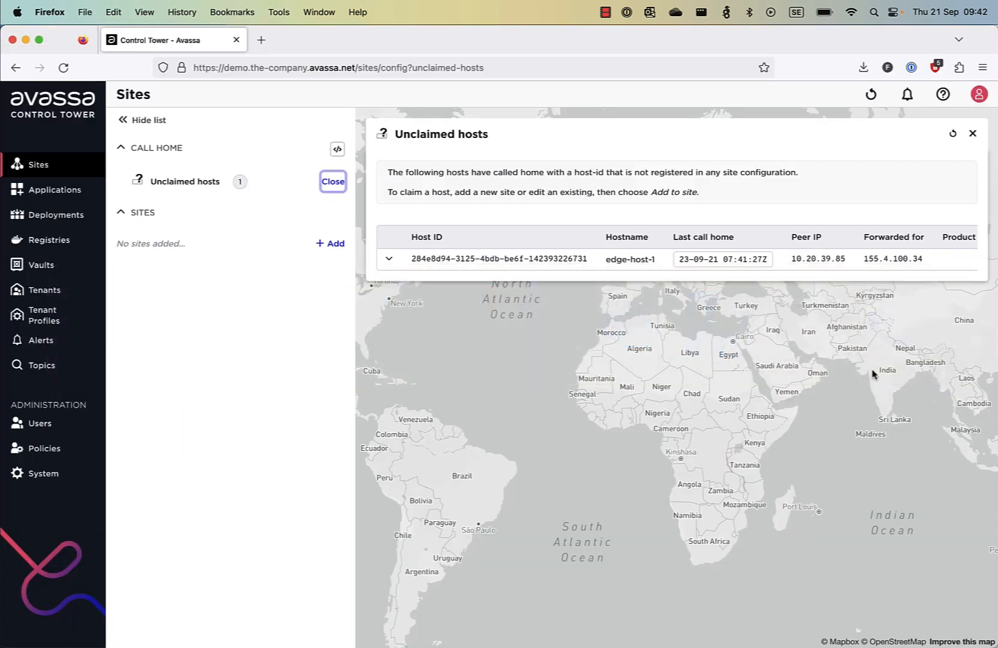
{"action": "left_click", "coordinate": [870, 95]}
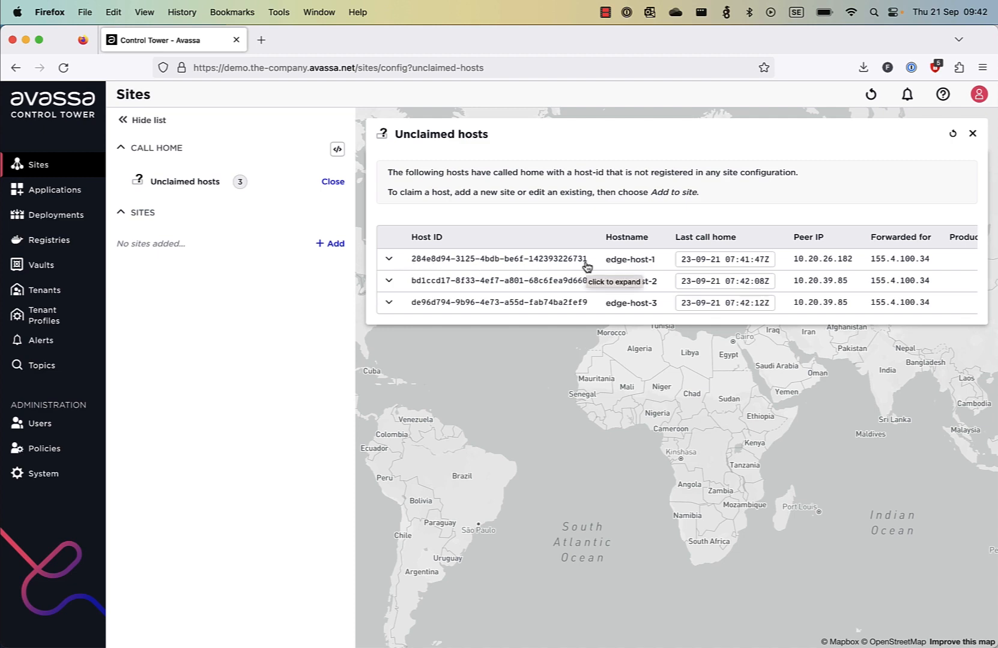
{"action": "key", "text": "super+Tab"}
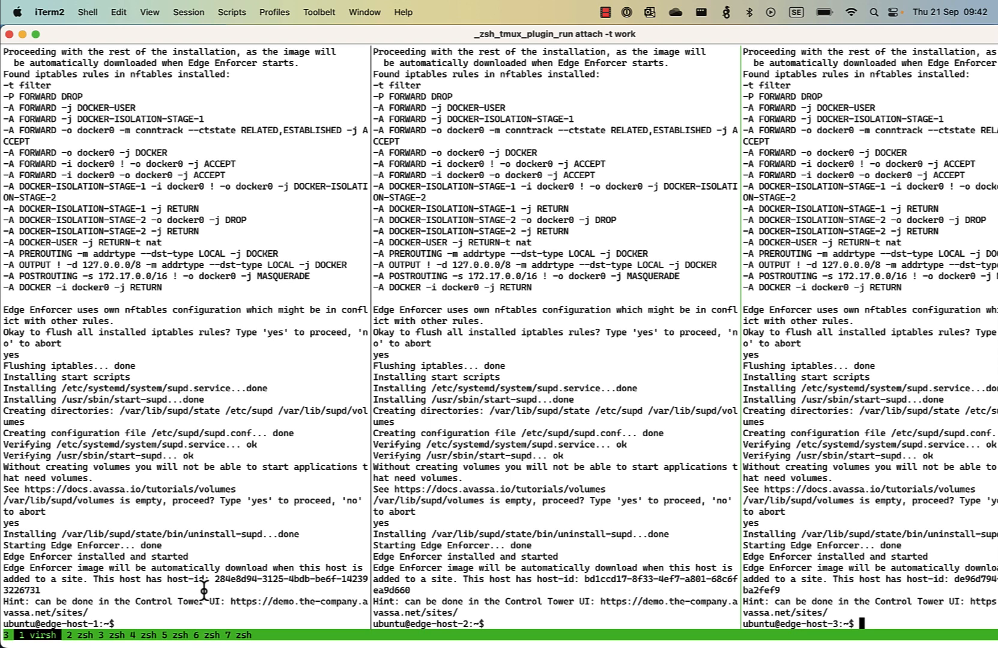
{"action": "key", "text": "super+Tab"}
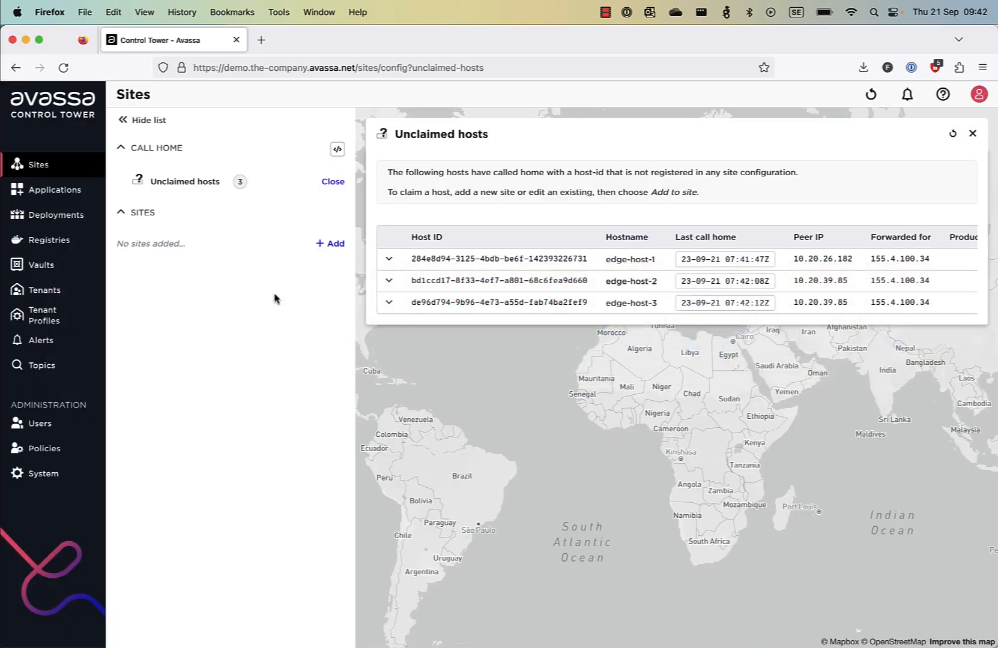
Start a new site and name it edge-cluster.
{"action": "left_click", "coordinate": [333, 245]}
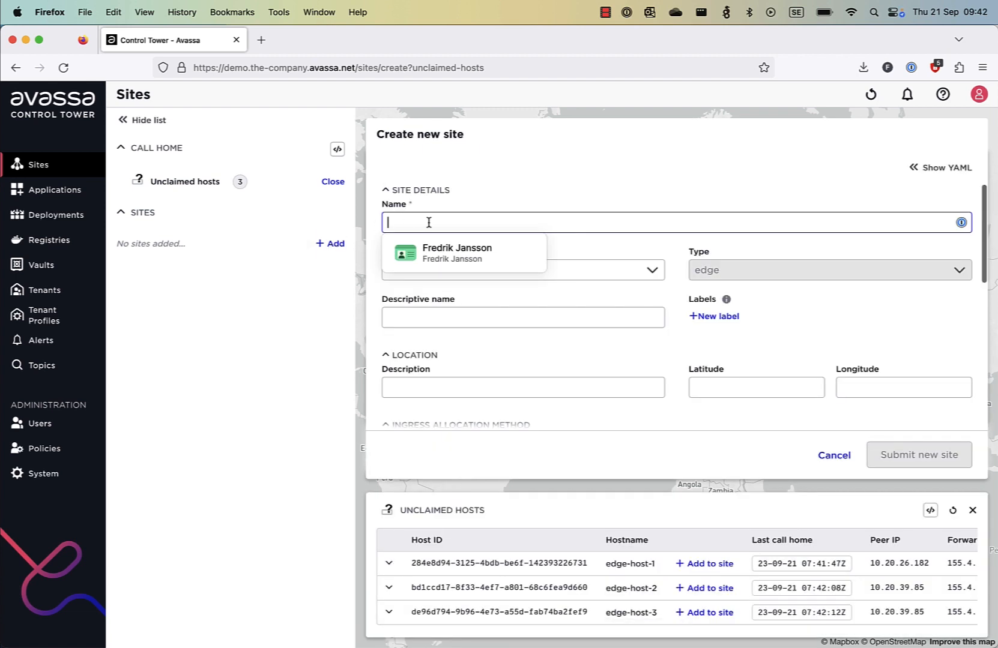
{"action": "type", "text": "edg"}
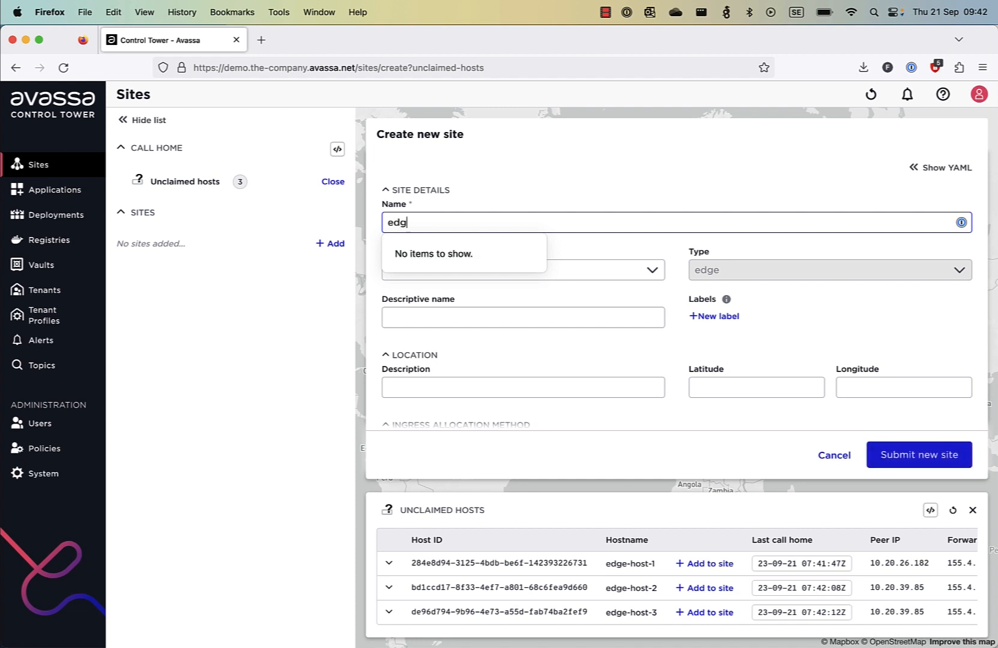
{"action": "type", "text": "e+cluster"}
{"action": "key", "text": "Tab"}
{"action": "key", "text": "ctrl+space"}
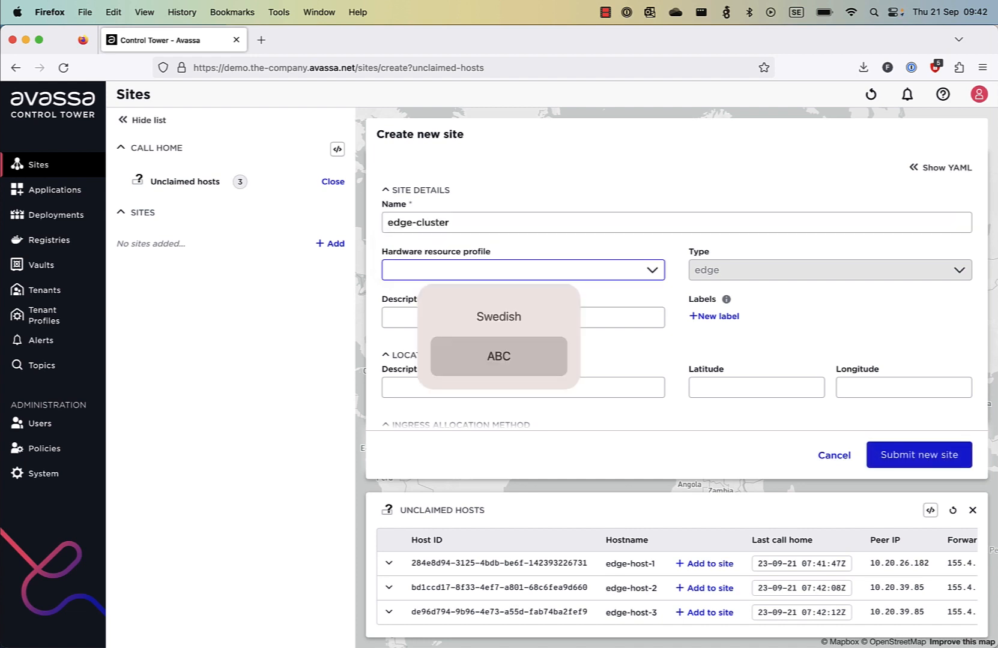
Add unclaimed hosts edge-host-1, edge-host-2 and edge-host-3 to the edge-cluster site and create it.
{"action": "left_click", "coordinate": [710, 567]}
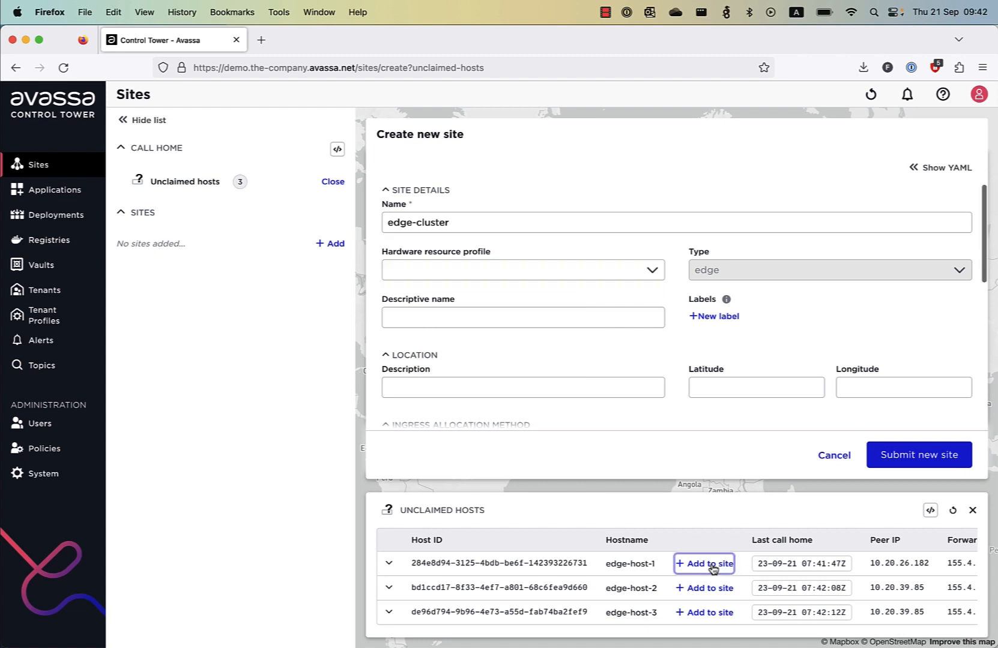
{"action": "left_click", "coordinate": [709, 589]}
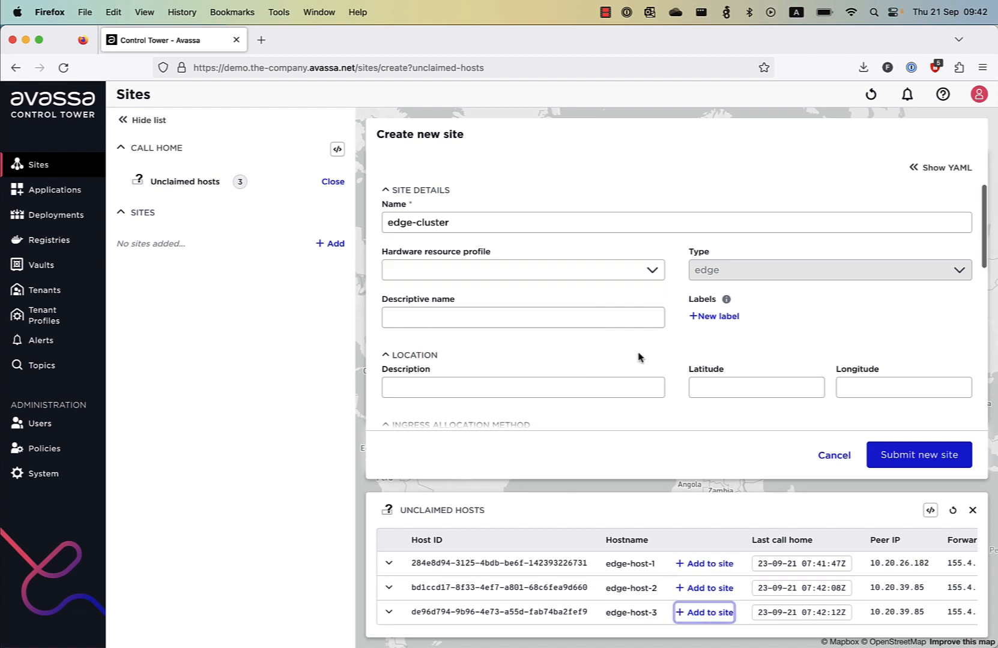
{"action": "scroll", "coordinate": [639, 356], "scroll_direction": "down", "scroll_amount": 7}
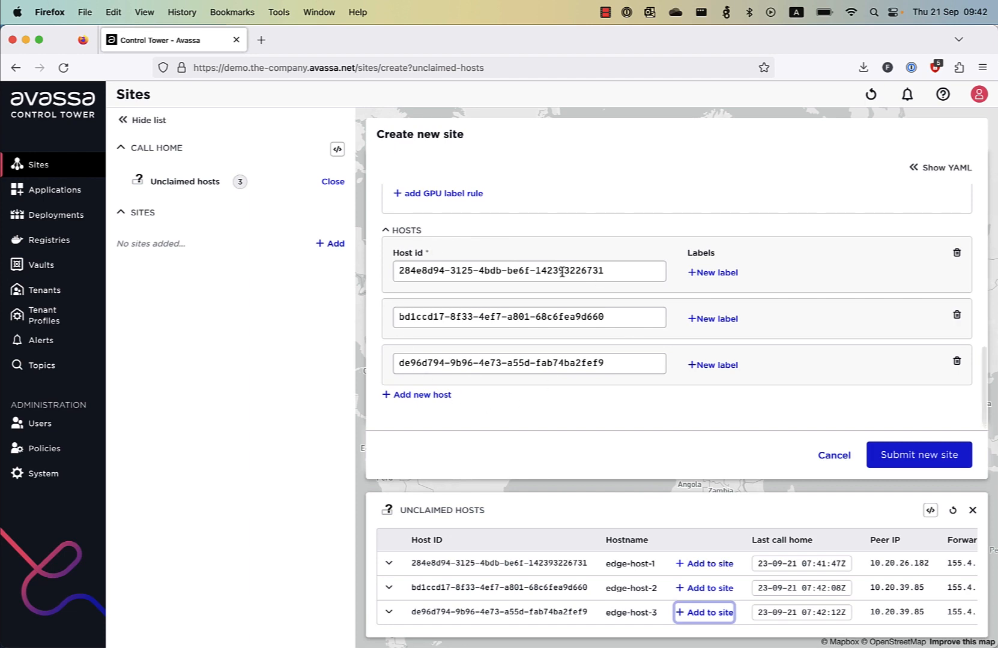
{"action": "left_click", "coordinate": [913, 460]}
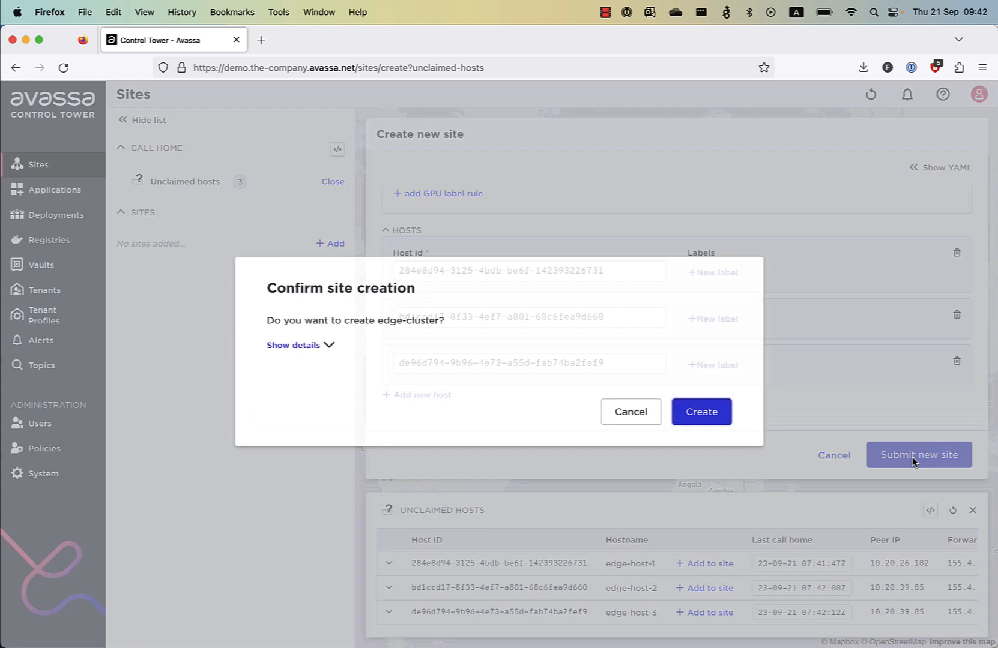
{"action": "left_click", "coordinate": [694, 413]}
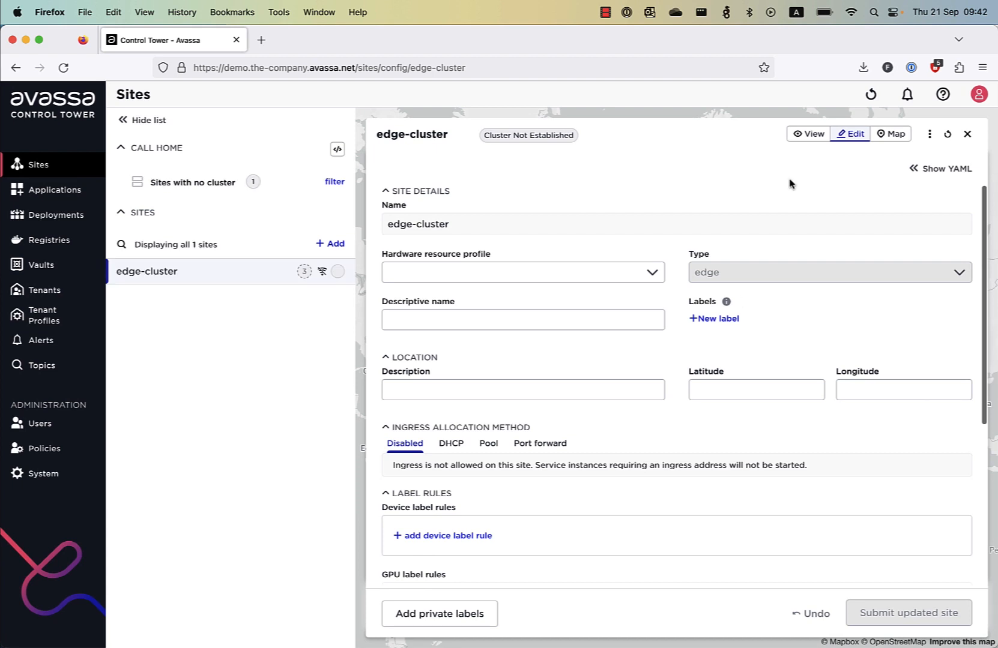
View the edge-cluster site's state, list its hosts and expand the details of edge-host-1.
{"action": "left_click", "coordinate": [807, 135]}
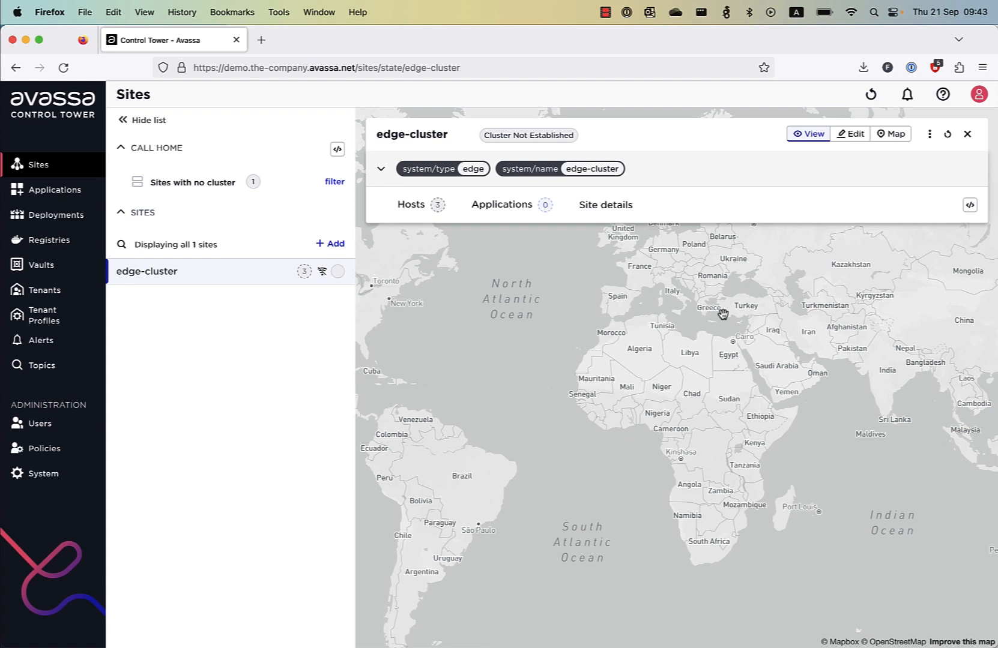
{"action": "left_click", "coordinate": [411, 206]}
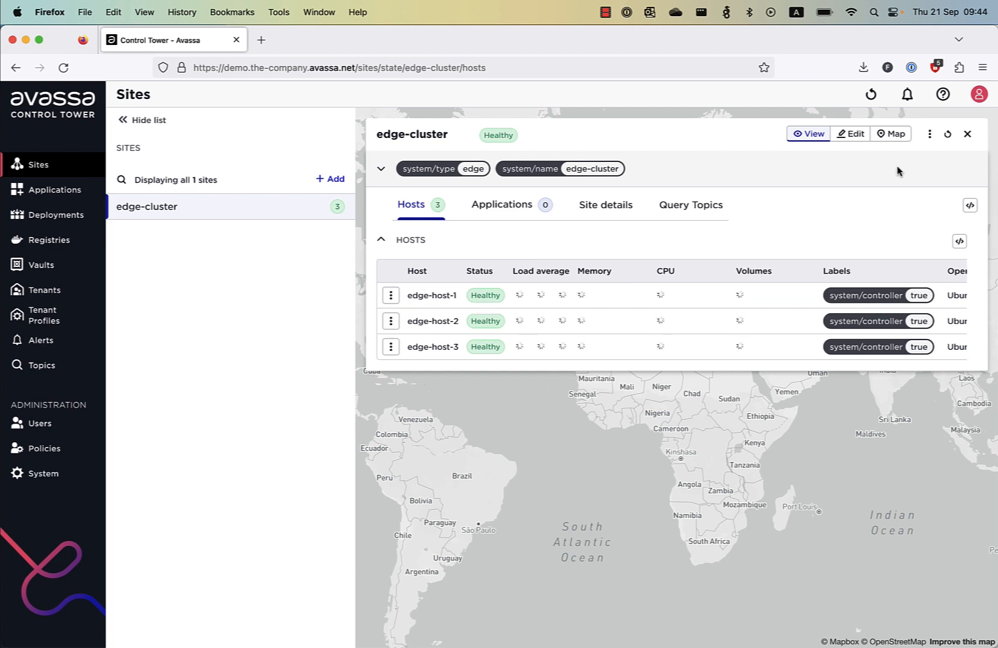
{"action": "left_click", "coordinate": [429, 298]}
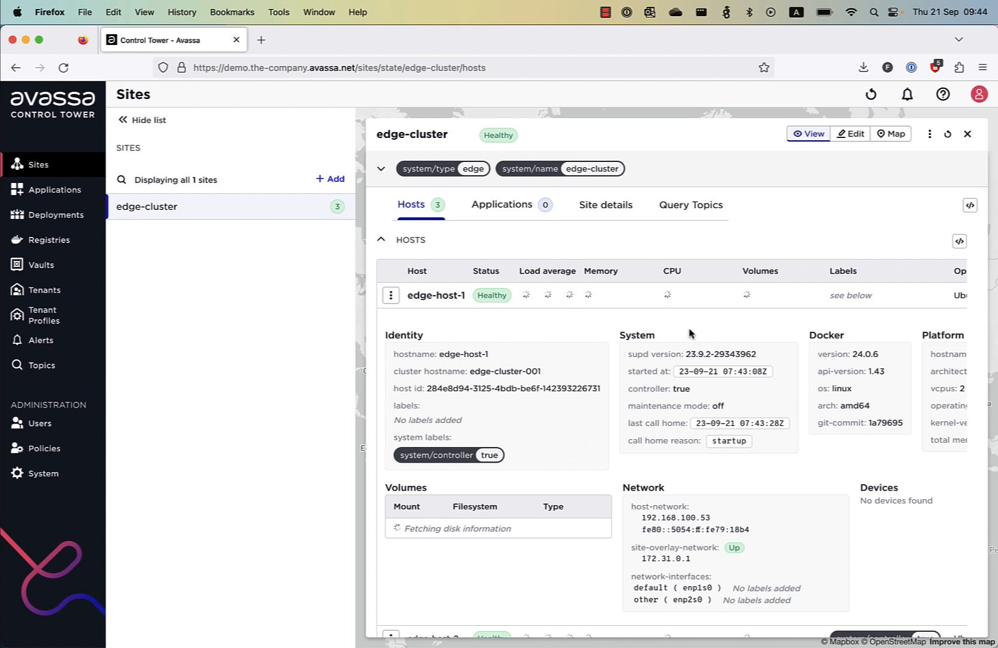
Examine edge-host-1's supd version, operating system, kernel version, hardware and network details.
{"action": "left_click_drag", "start_coordinate": [685, 354], "coordinate": [796, 359]}
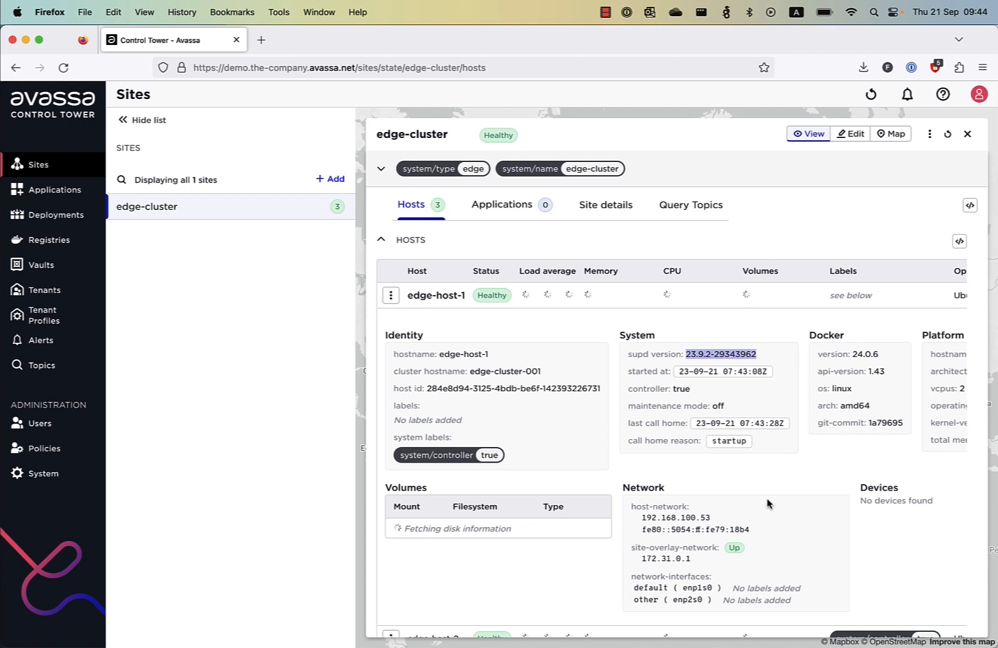
{"action": "scroll", "coordinate": [769, 503], "scroll_direction": "right", "scroll_amount": 5}
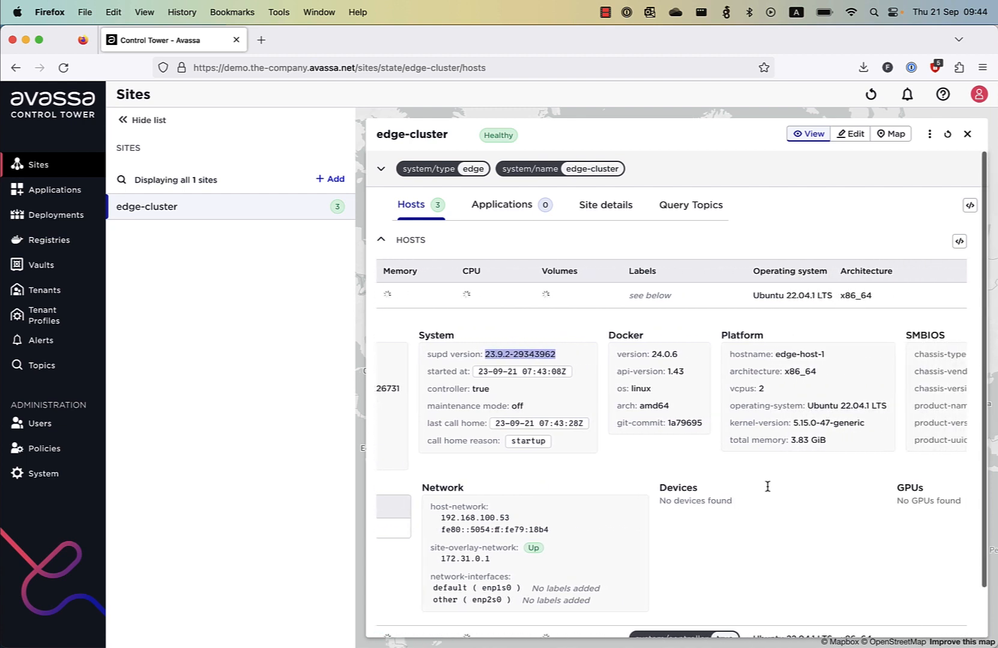
{"action": "left_click", "coordinate": [811, 406]}
{"action": "left_click_drag", "start_coordinate": [810, 406], "coordinate": [902, 408]}
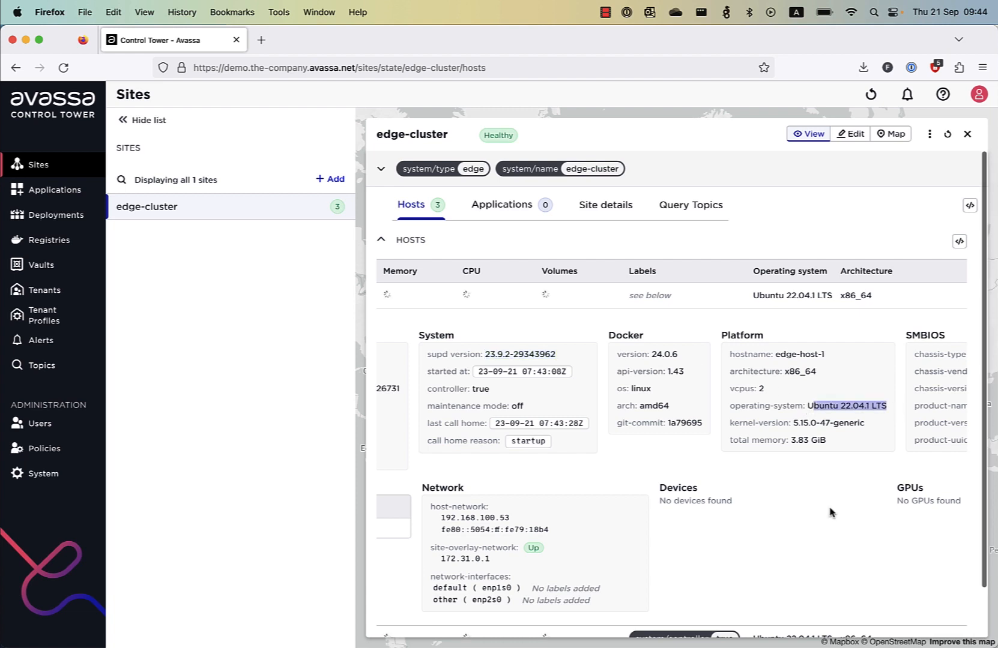
{"action": "left_click_drag", "start_coordinate": [792, 424], "coordinate": [878, 430]}
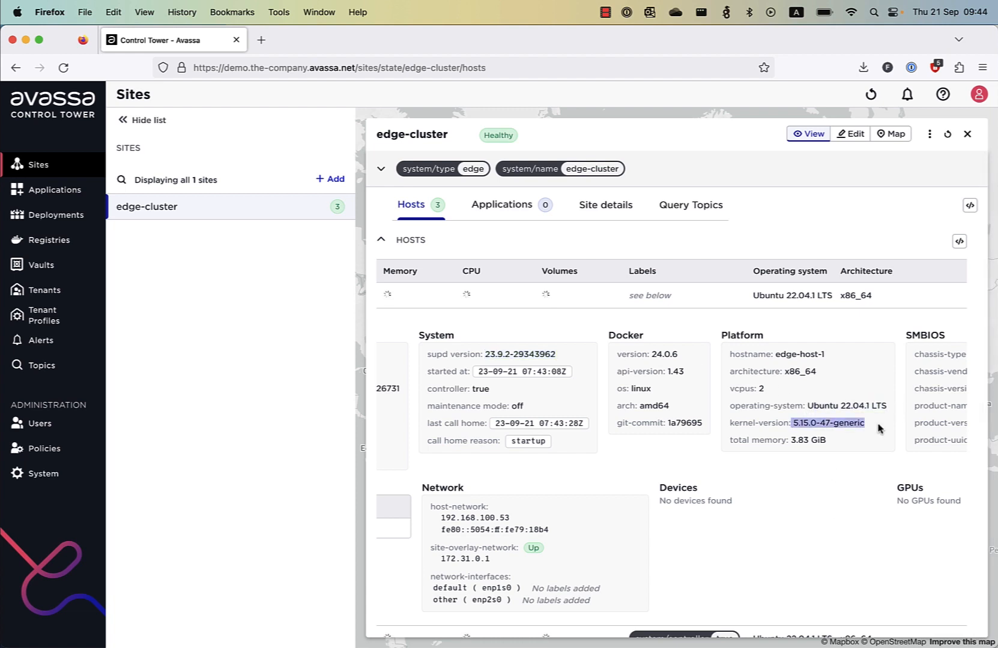
{"action": "scroll", "coordinate": [814, 477], "scroll_direction": "right", "scroll_amount": 5}
{"action": "scroll", "coordinate": [813, 477], "scroll_direction": "left", "scroll_amount": 10}
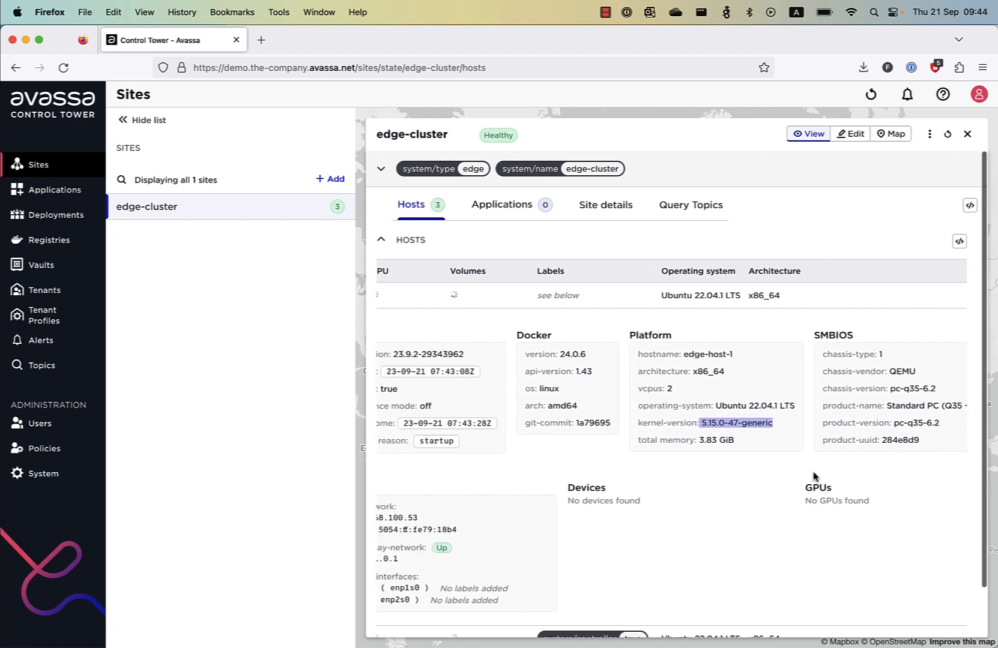
{"action": "scroll", "coordinate": [813, 477], "scroll_direction": "down", "scroll_amount": 2}
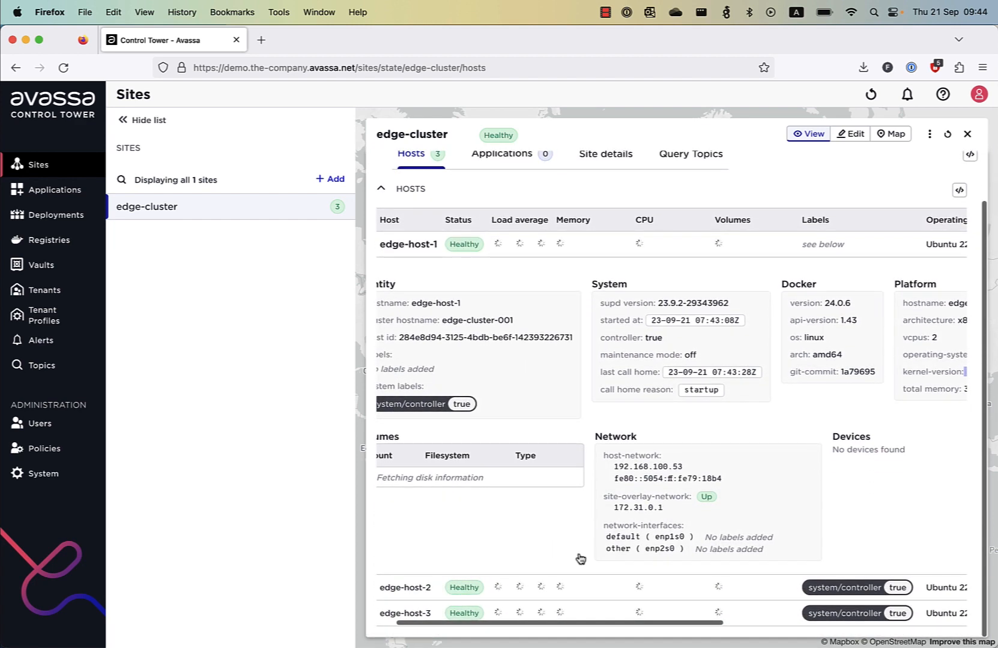
{"action": "scroll", "coordinate": [745, 487], "scroll_direction": "up", "scroll_amount": 2}
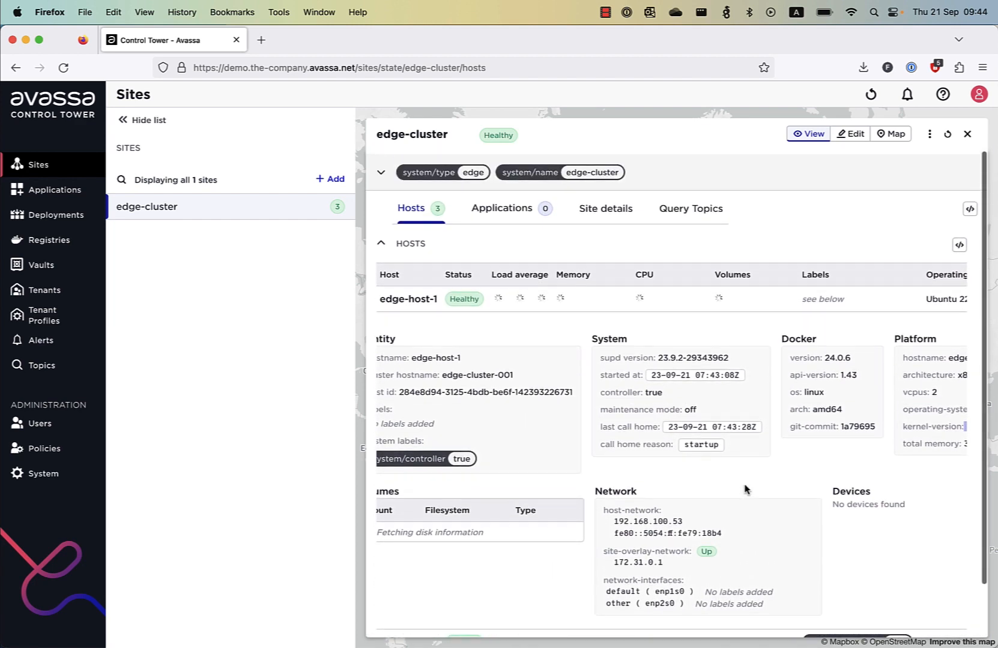
Refresh the edge-cluster site and collapse edge-host-1's details to compare load, memory, CPU and volume usage across the hosts.
{"action": "left_click", "coordinate": [947, 136]}
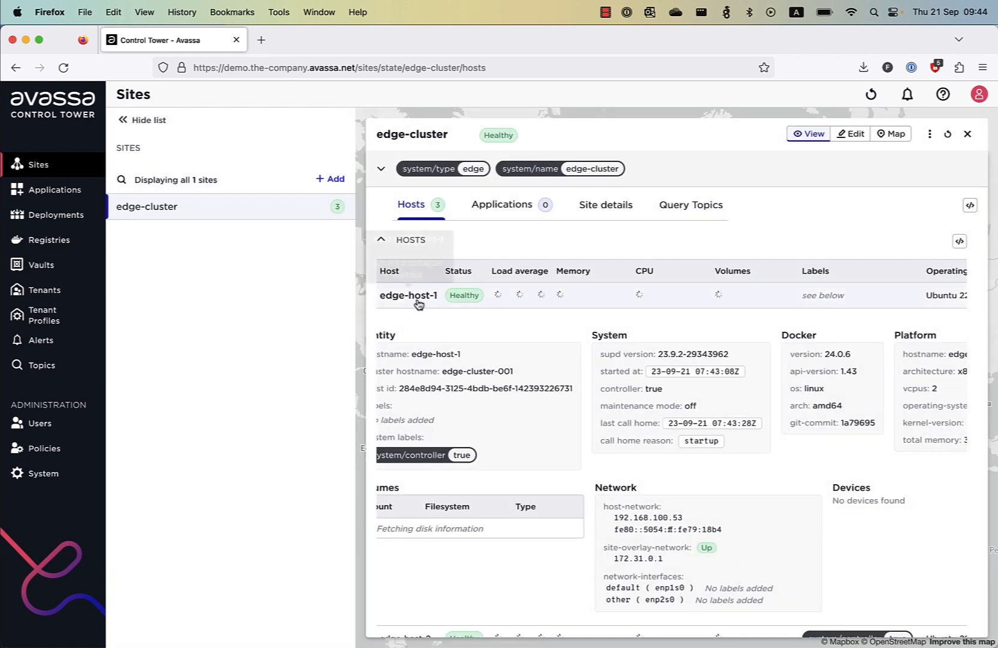
{"action": "left_click", "coordinate": [410, 299]}
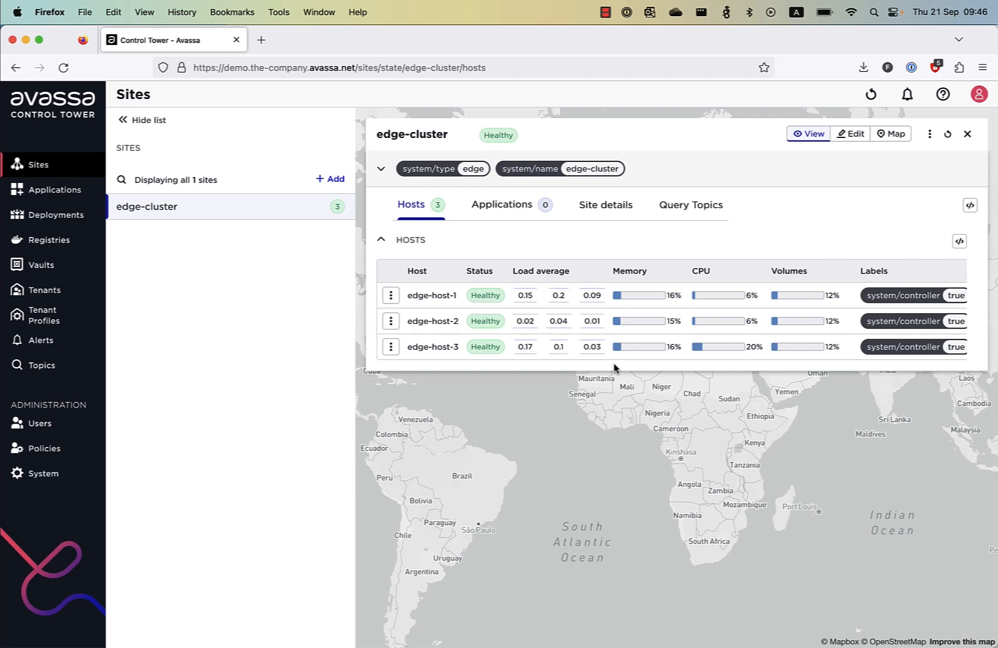
{"action": "left_click", "coordinate": [605, 12]}
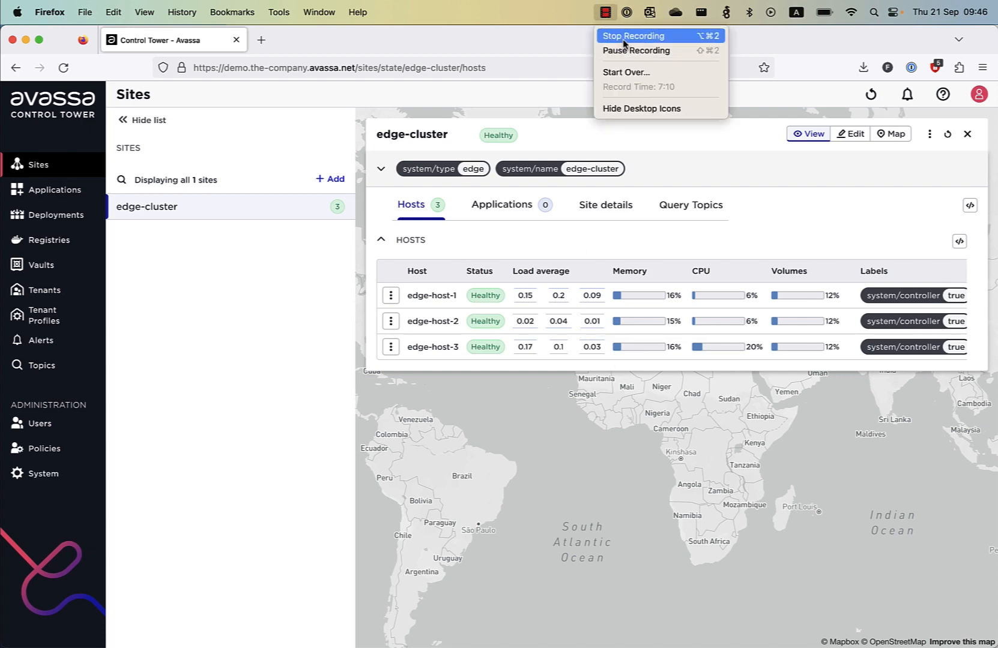